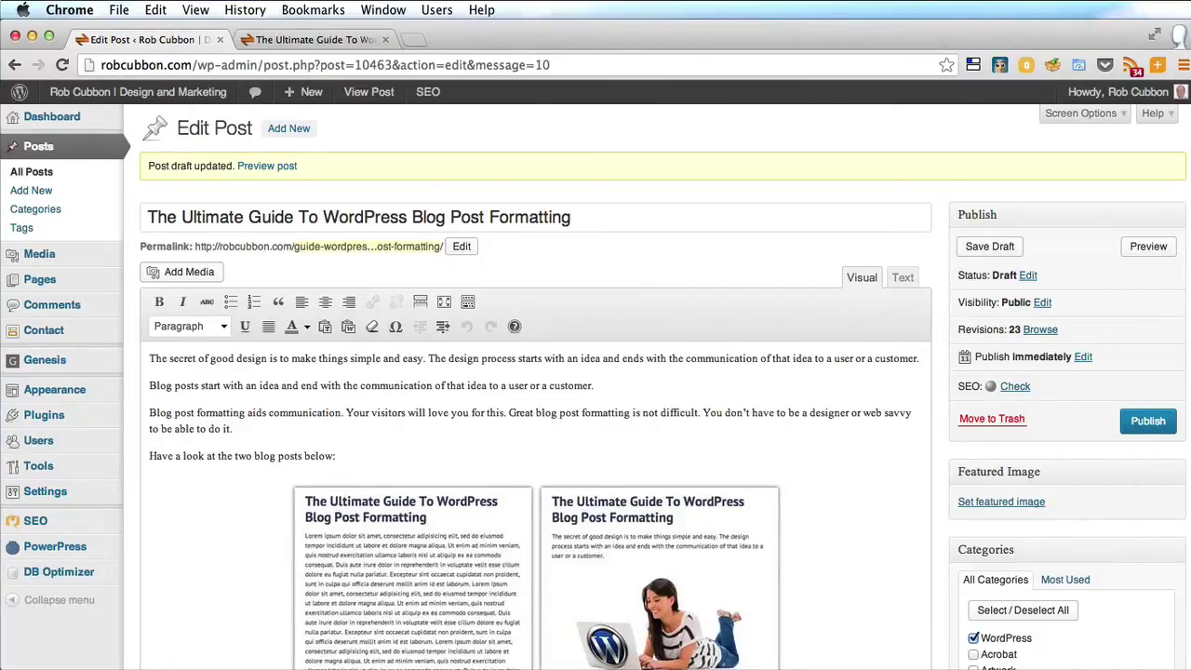
Step: Scroll through the draft post's preview, then select blogging-wordpress.jpg on the desktop to show its full name
click(315, 39)
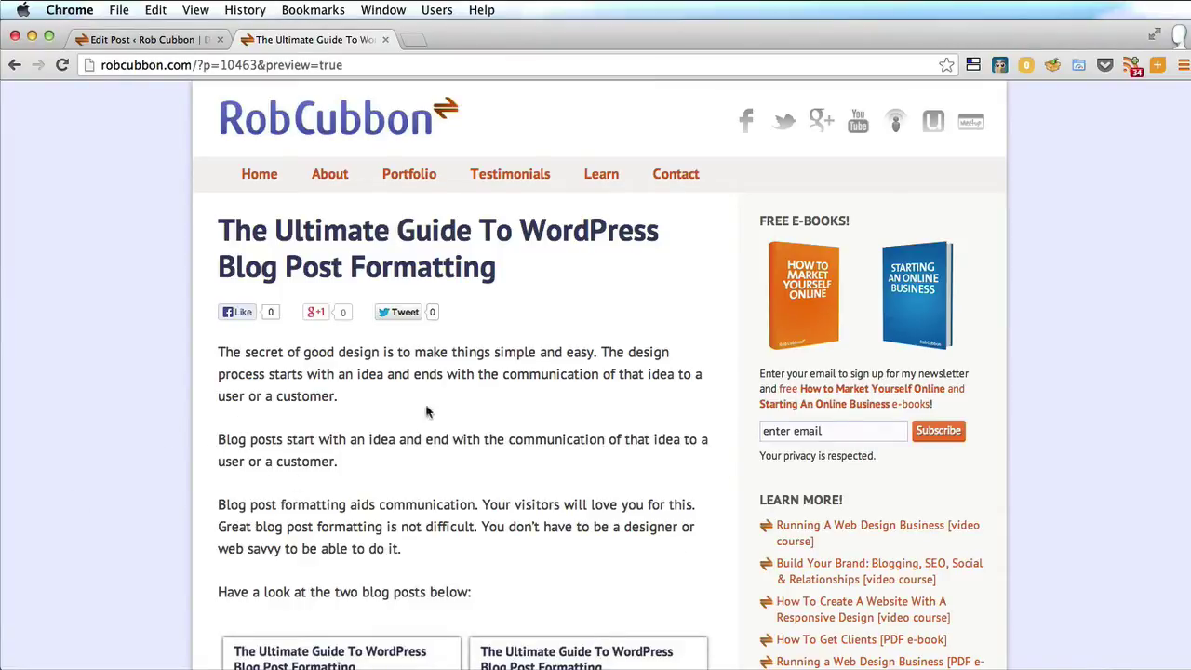
scroll(265, 488, down, 10)
scroll(265, 487, down, 5)
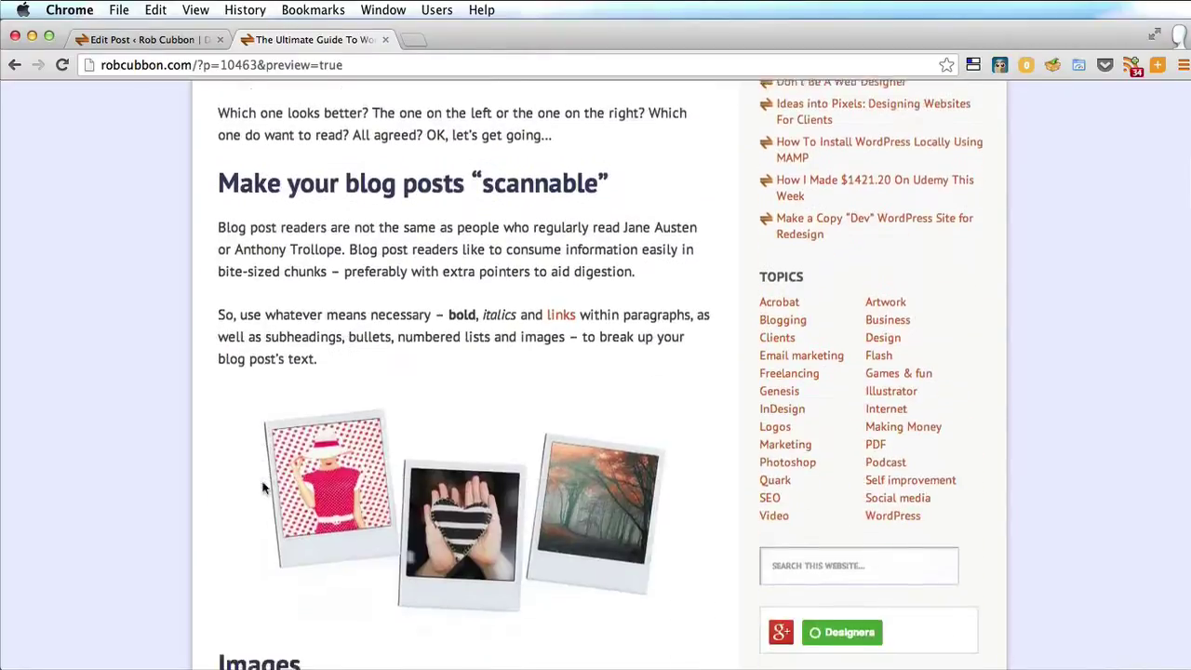
scroll(260, 484, up, 15)
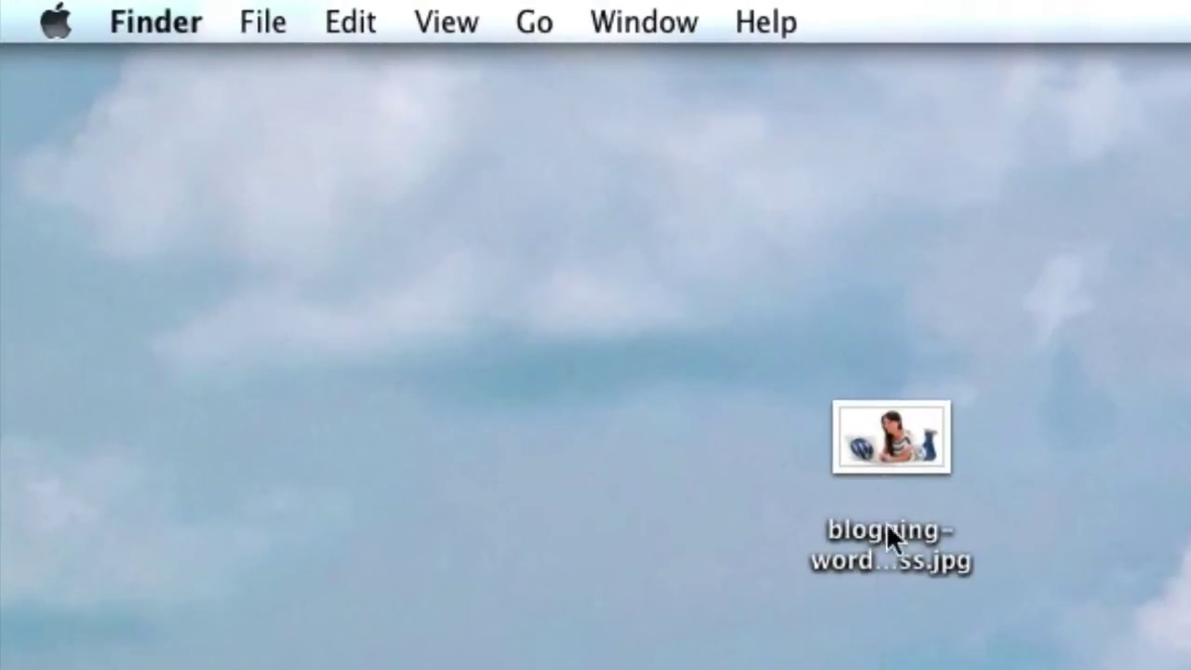
click(886, 535)
click(879, 547)
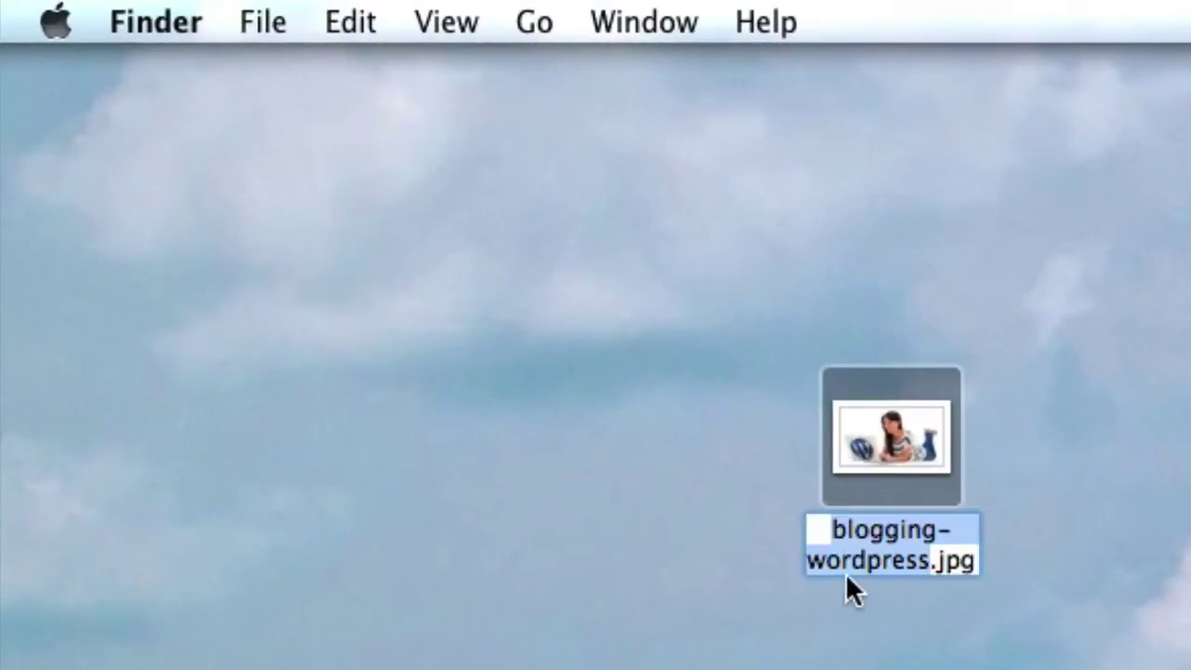
Step: Open blogging-wordpress.jpg in Photoshop and confirm it measures 500 × 296 pixels at 72 ppi
click(849, 666)
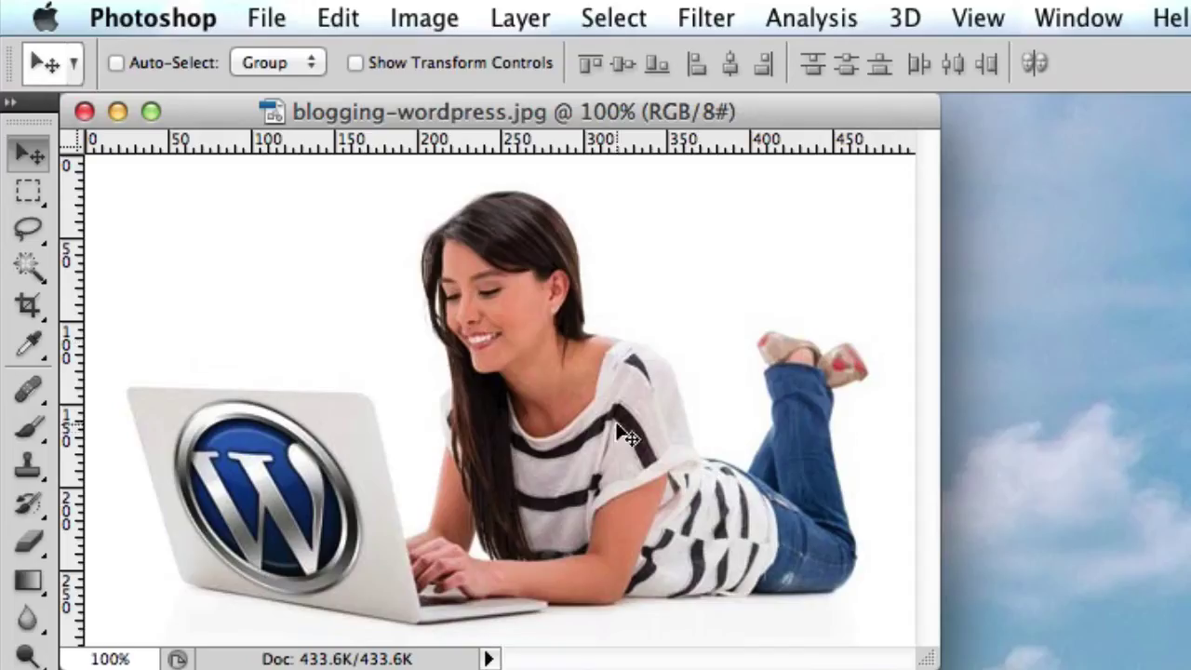
click(324, 659)
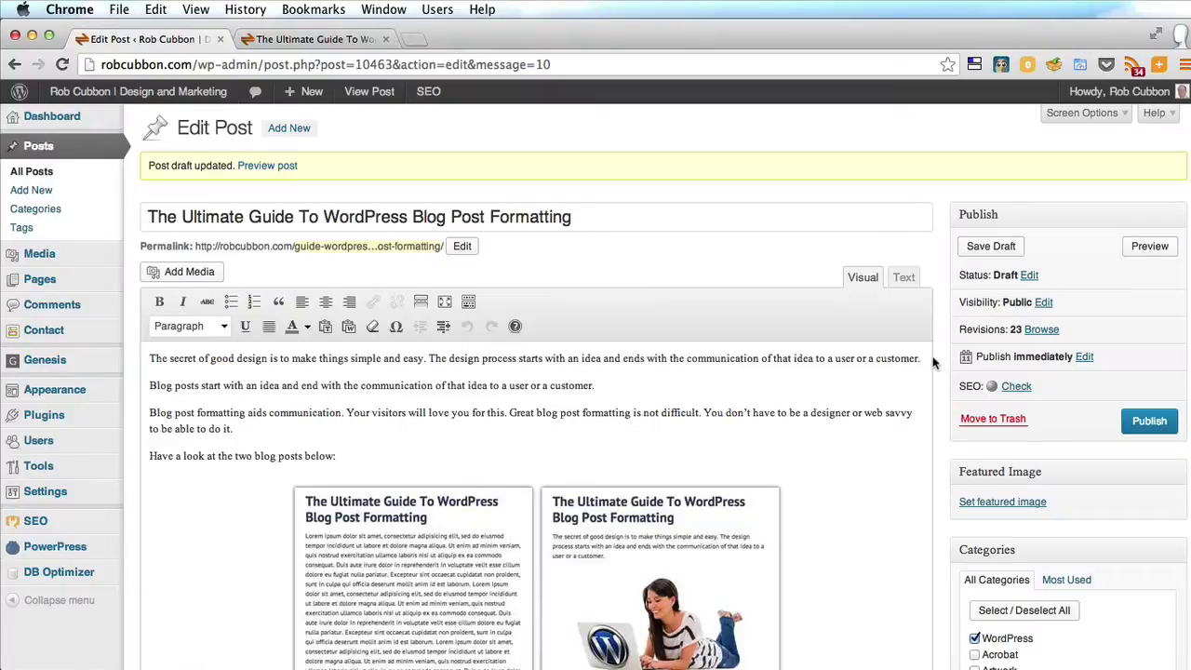
Step: Add an empty paragraph after the first one, pick blogging-wordpress.jpg in Add Media, and select its title
click(850, 377)
key(Return)
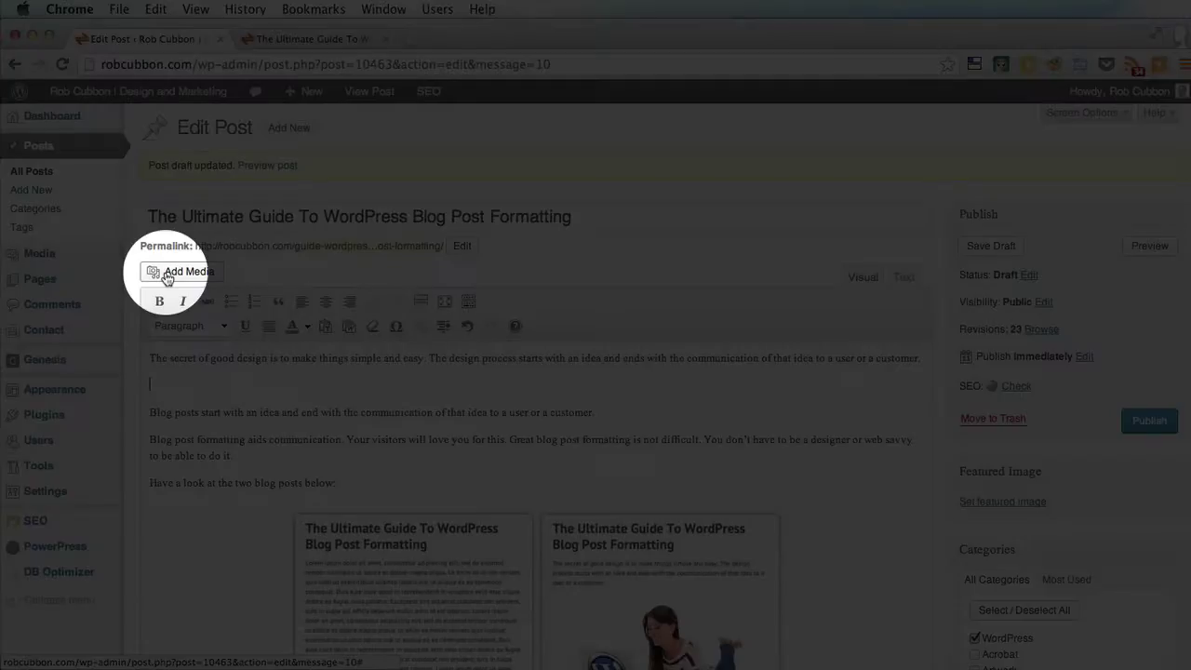
click(169, 276)
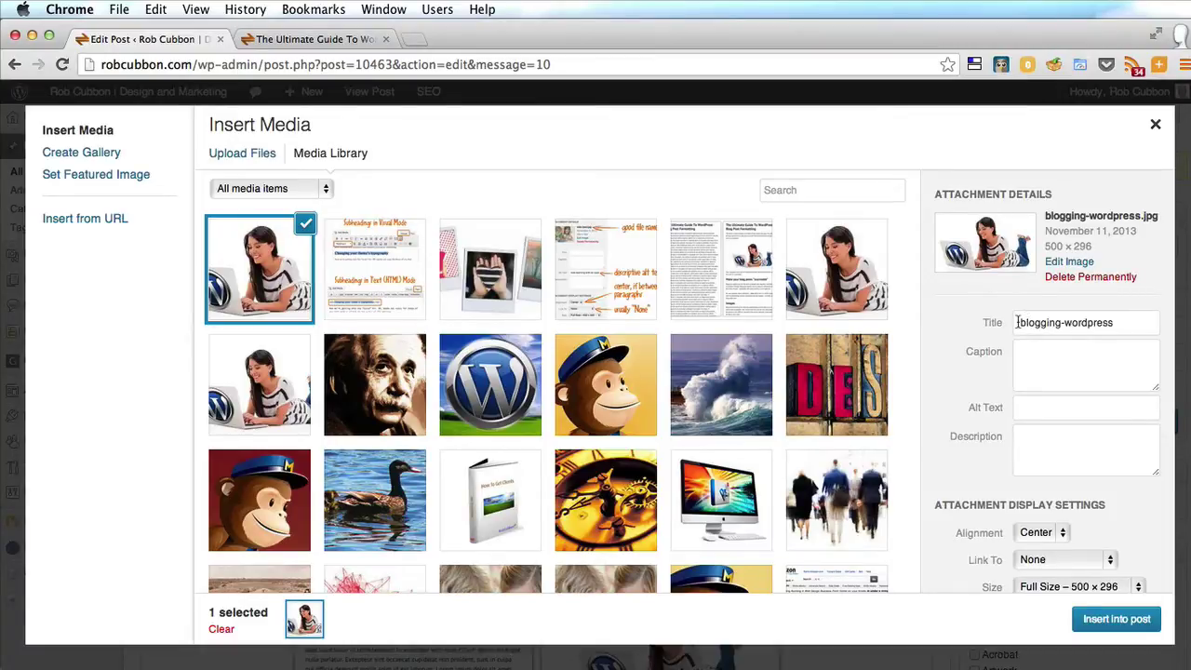
drag(1018, 322, 1116, 323)
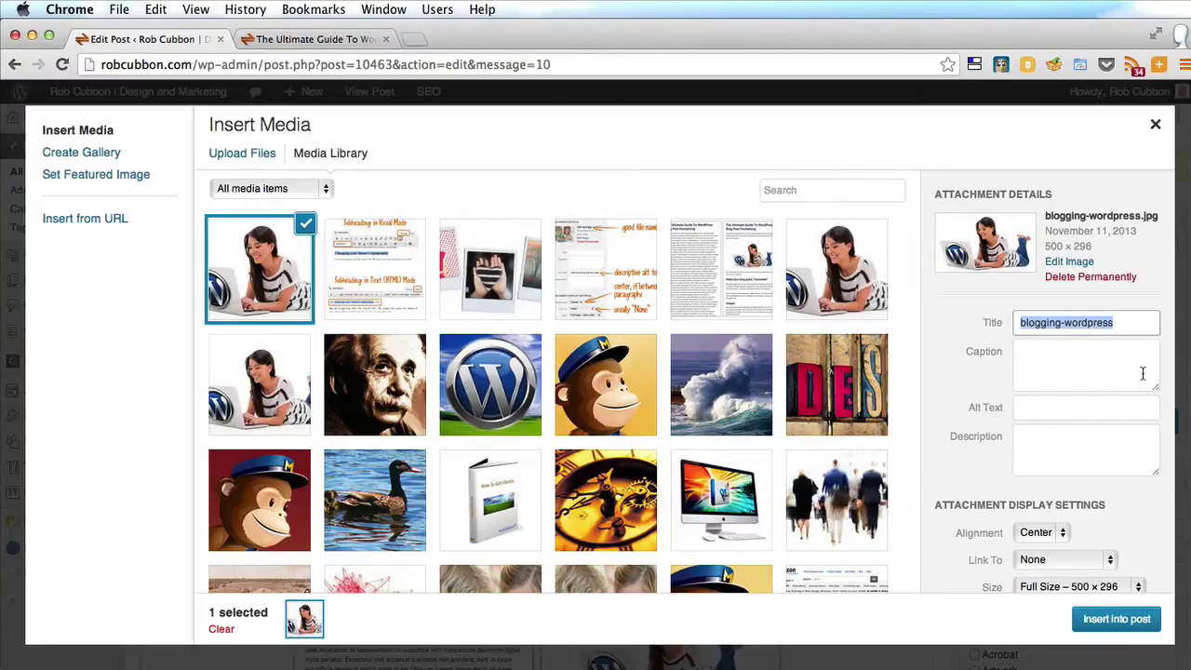
Step: Delete the image's title and paste alt text describing a young woman blogging with WordPress on a laptop
key(BackSpace)
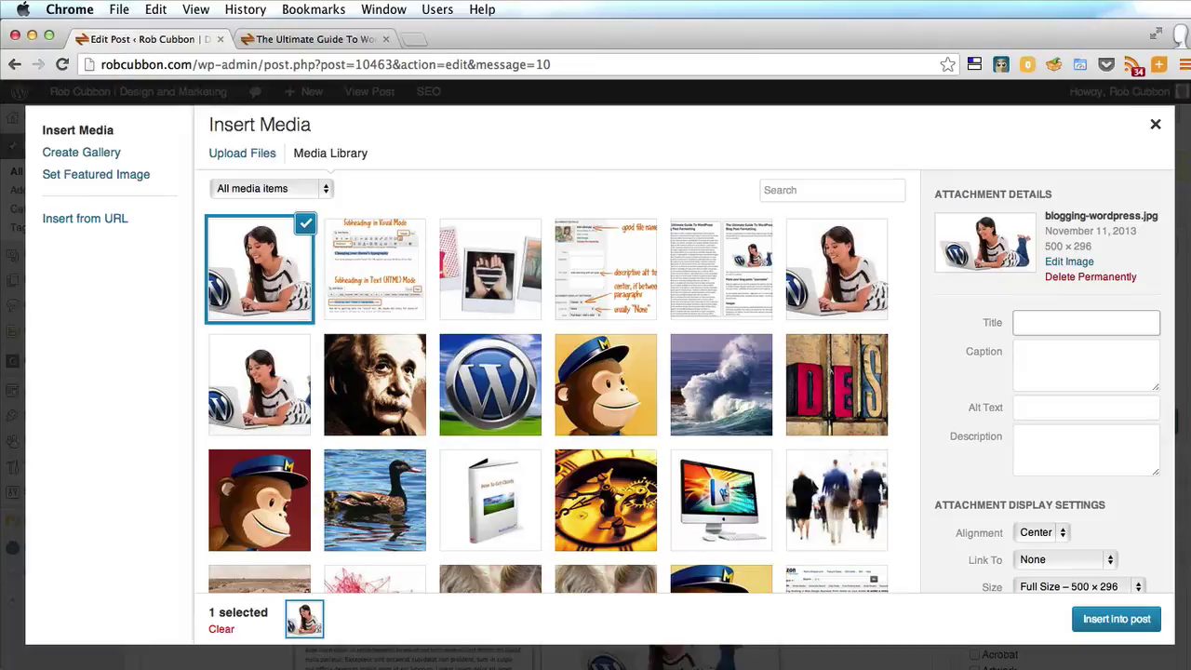
click(1029, 412)
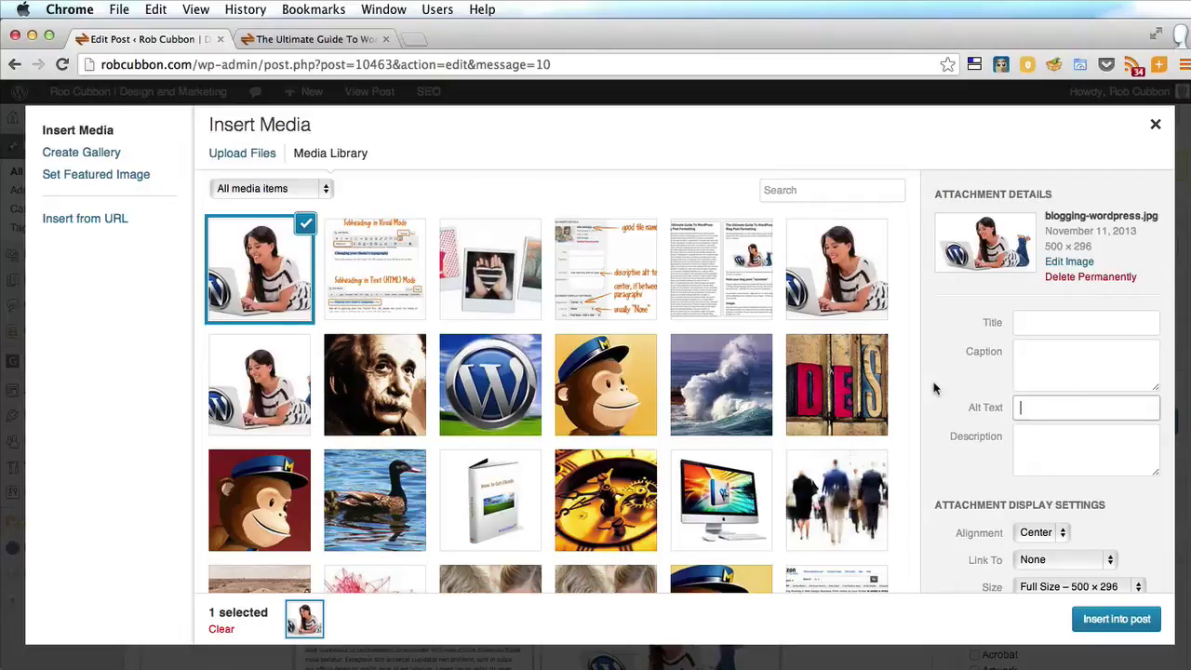
key(shift+Tab)
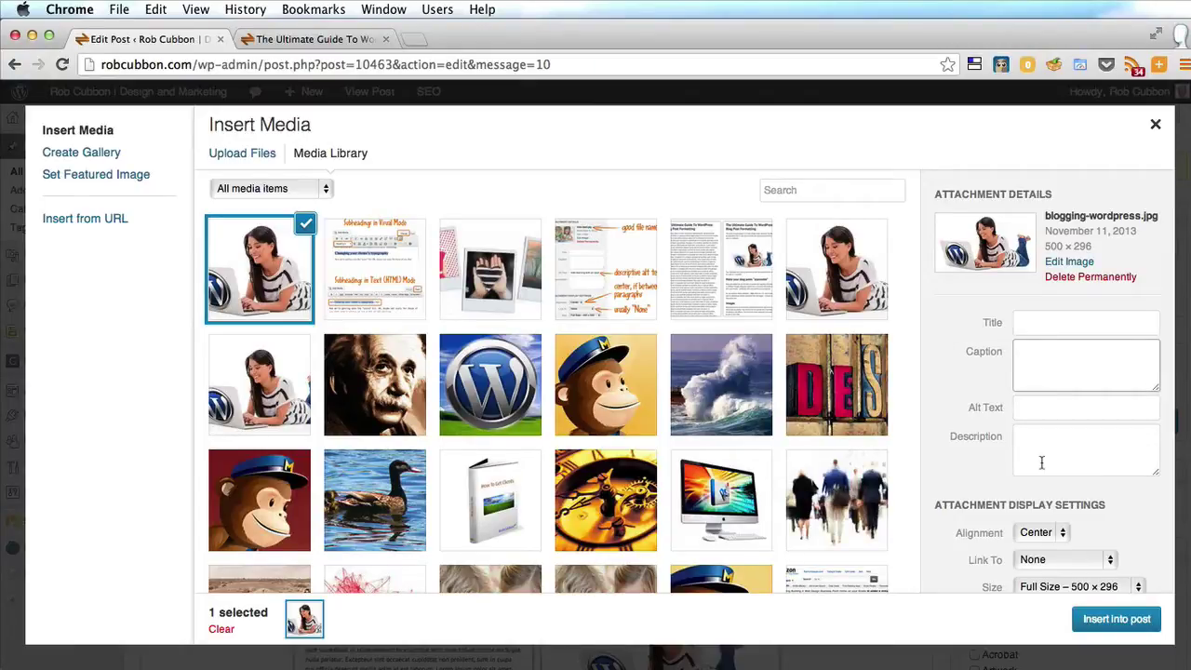
click(1041, 463)
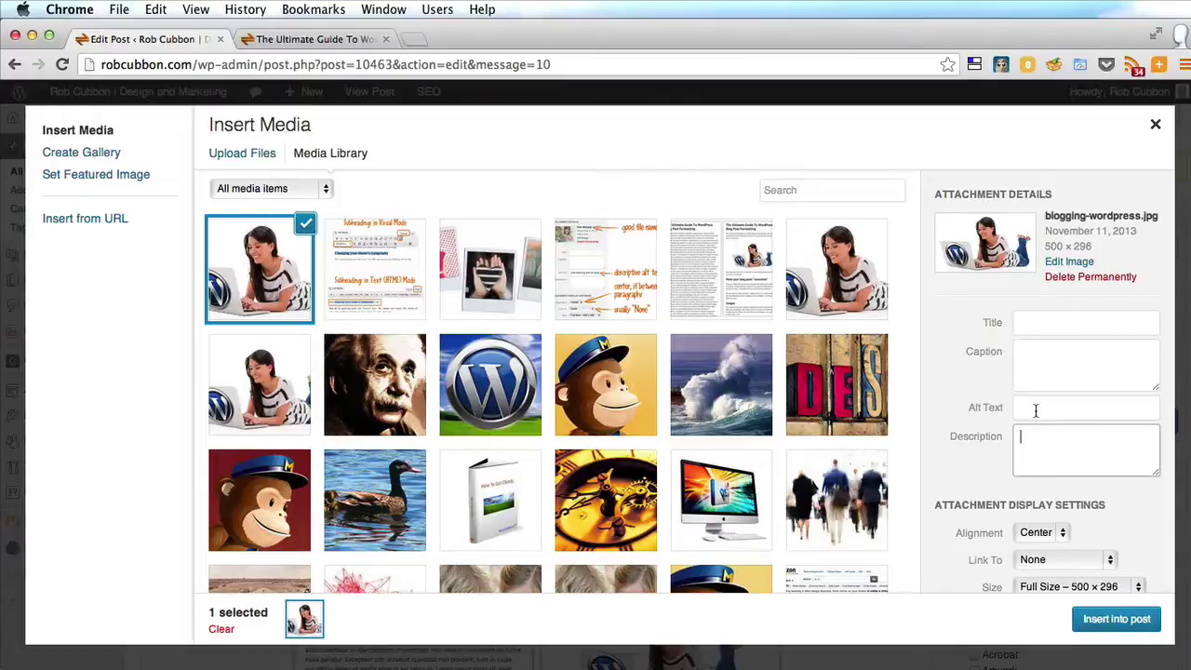
click(1034, 410)
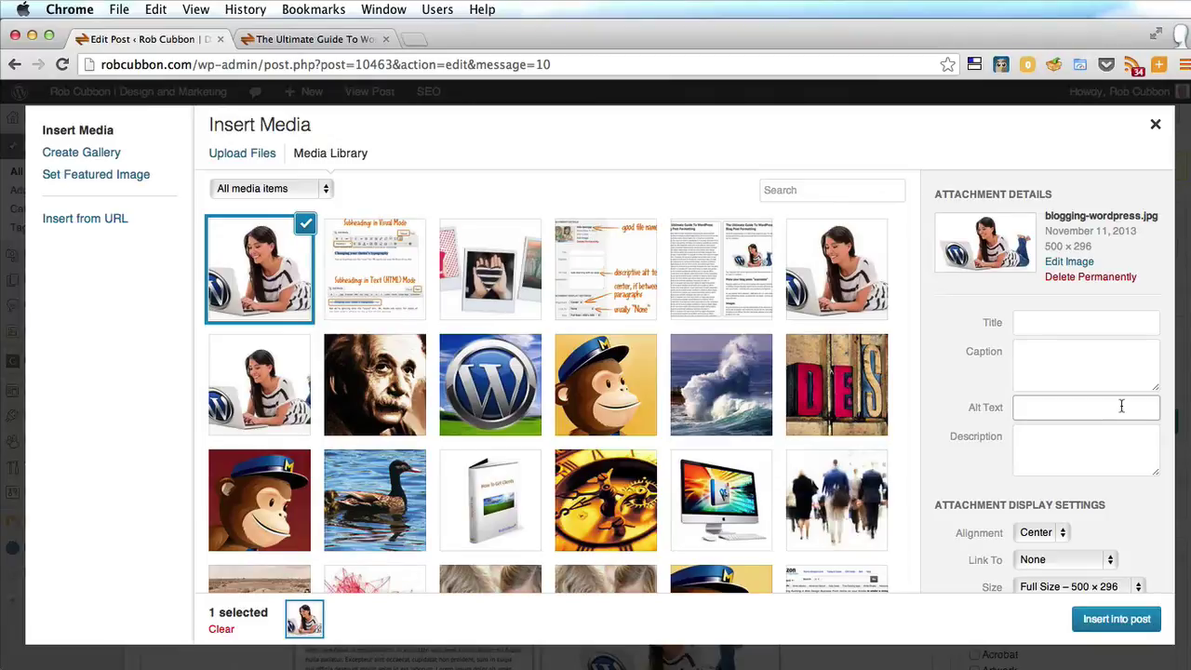
key(ctrl+v)
scroll(991, 465, down, 1)
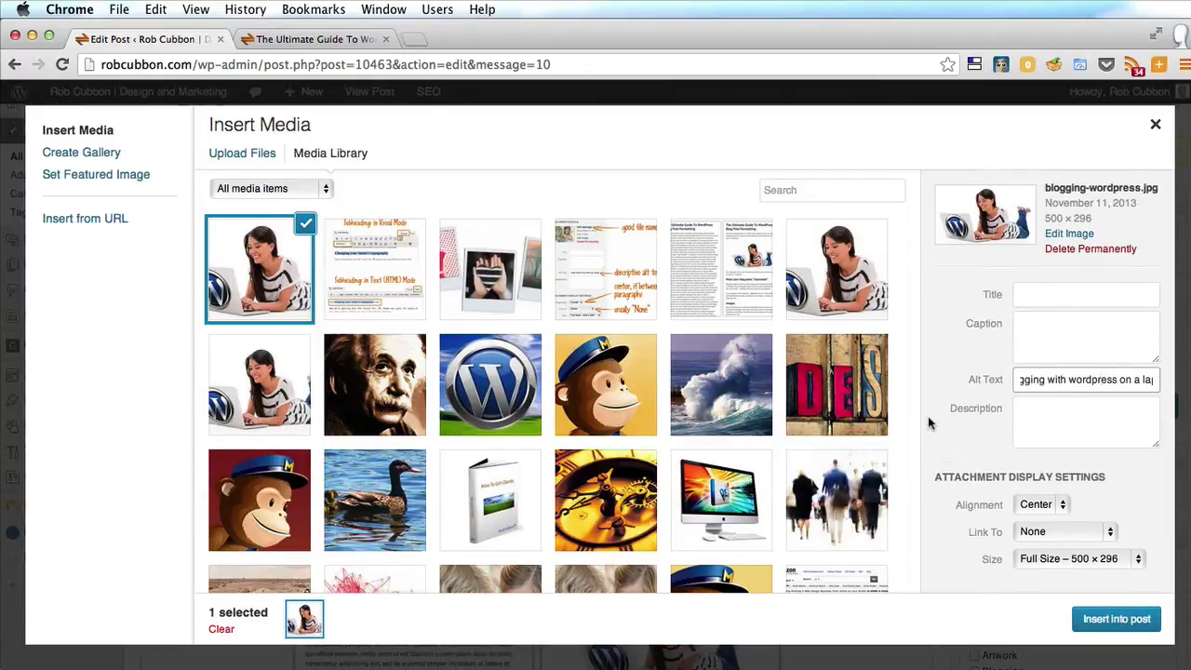
click(1060, 533)
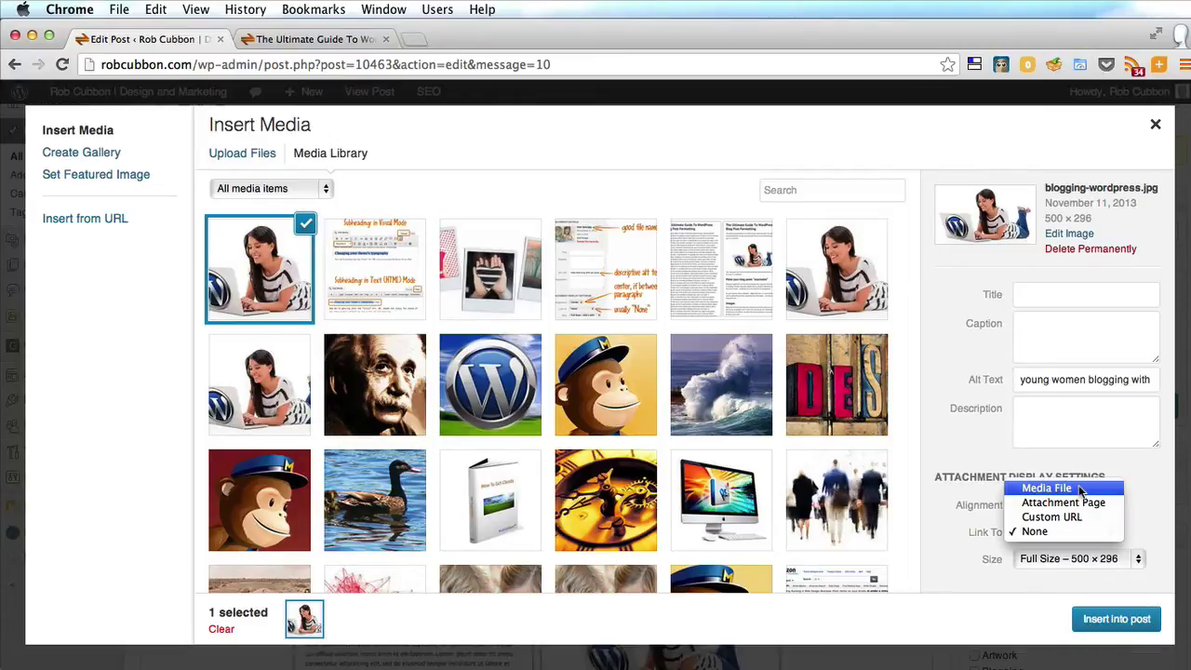
click(1079, 490)
click(1093, 559)
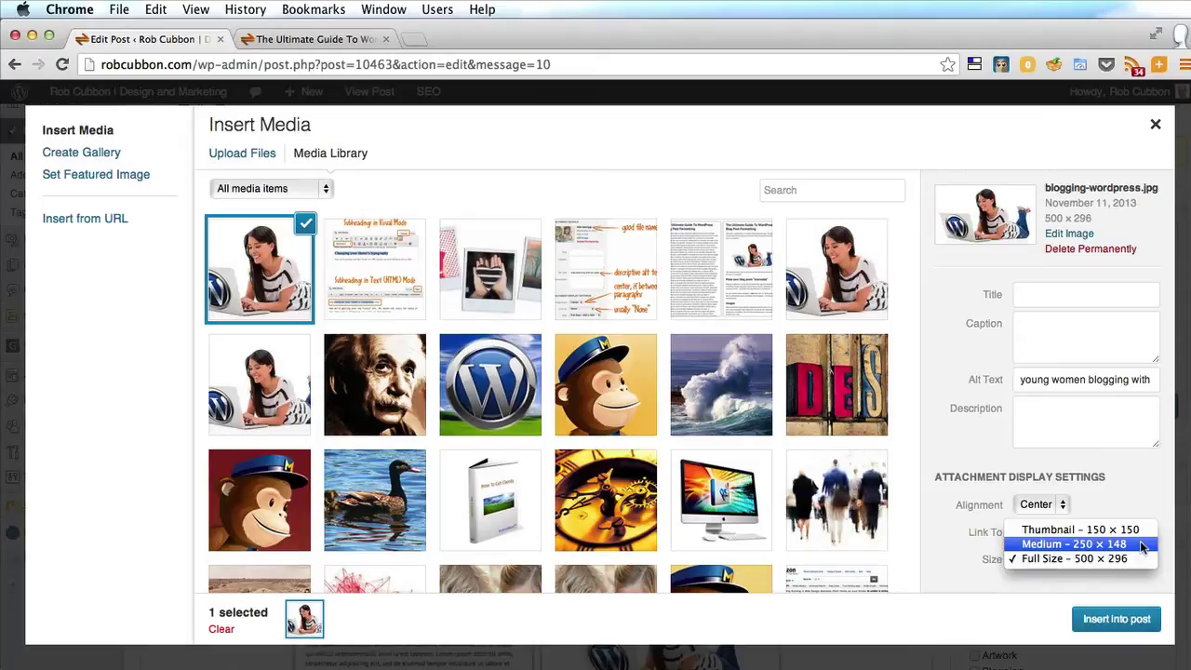
click(1114, 630)
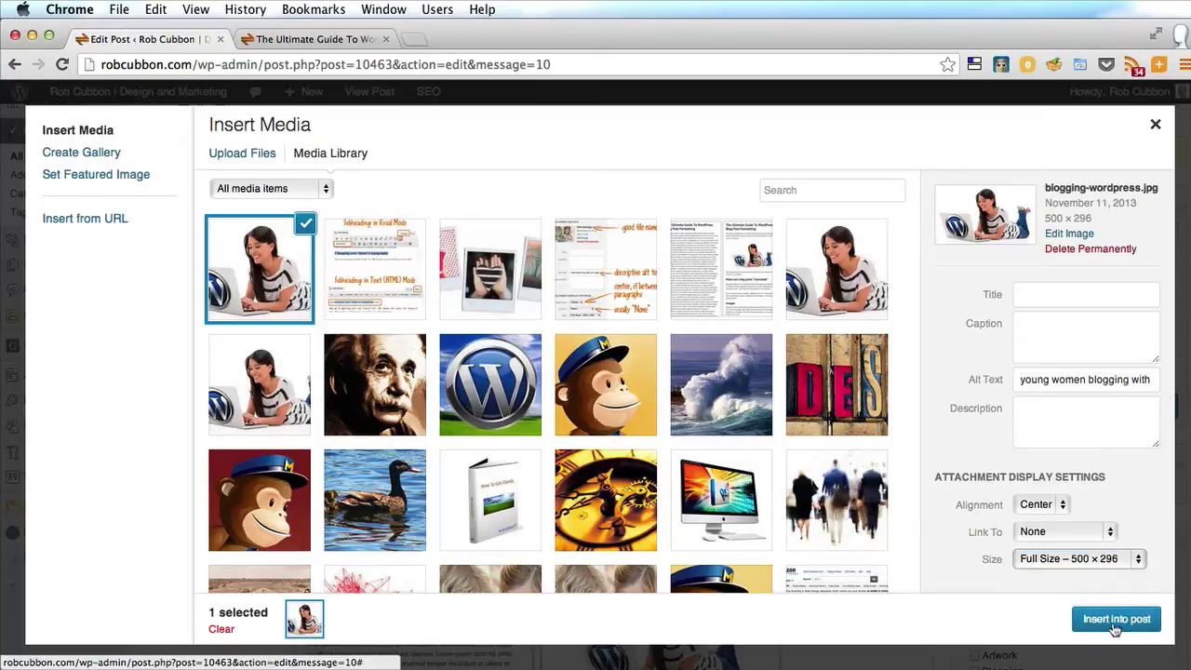
Step: Insert the centered image, save the draft, and preview it before returning to the editor
click(1114, 620)
click(988, 246)
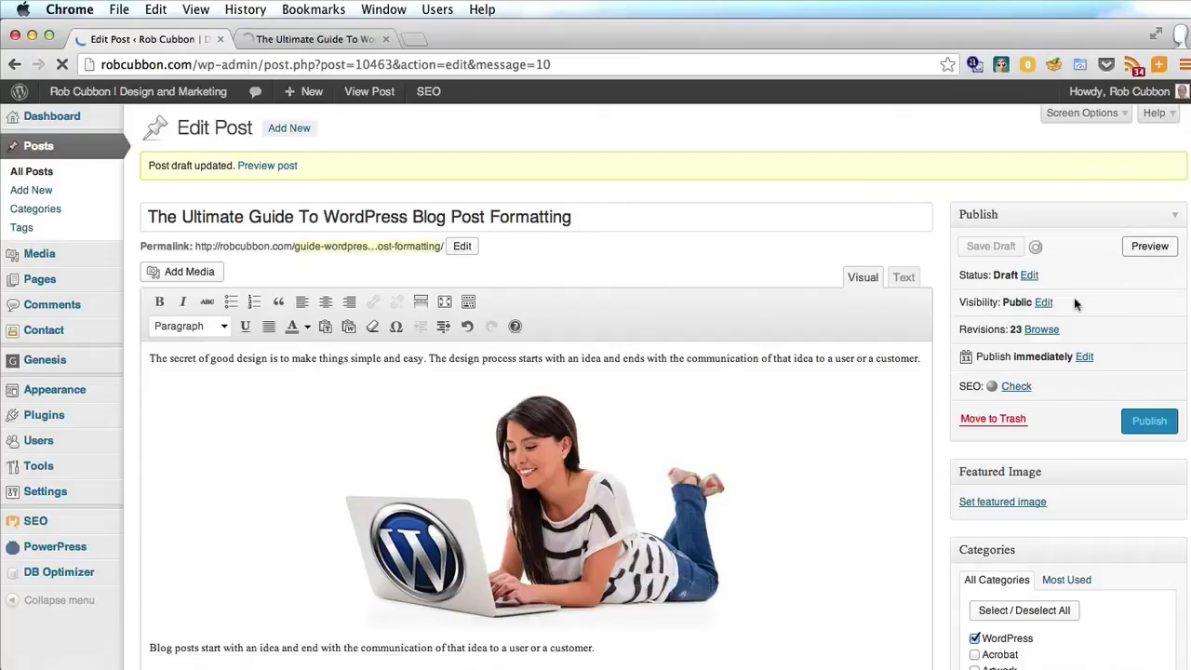
click(1149, 247)
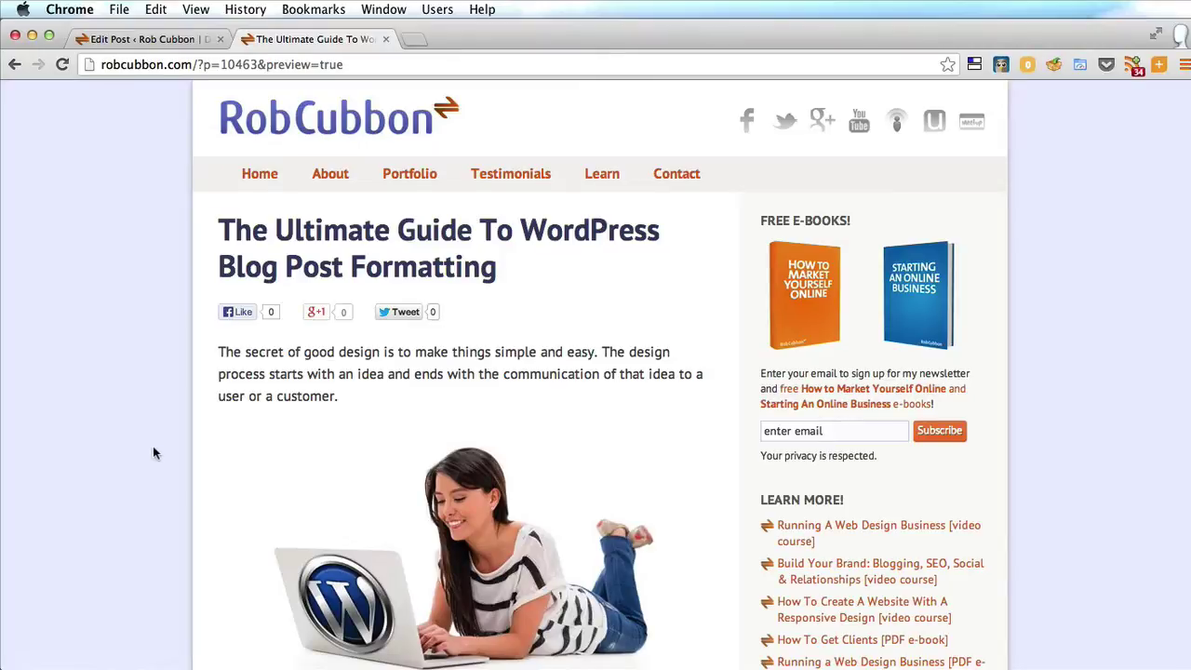
key(super+1)
Step: In the Text view, check the top image's aligncenter class and its alt text
click(901, 319)
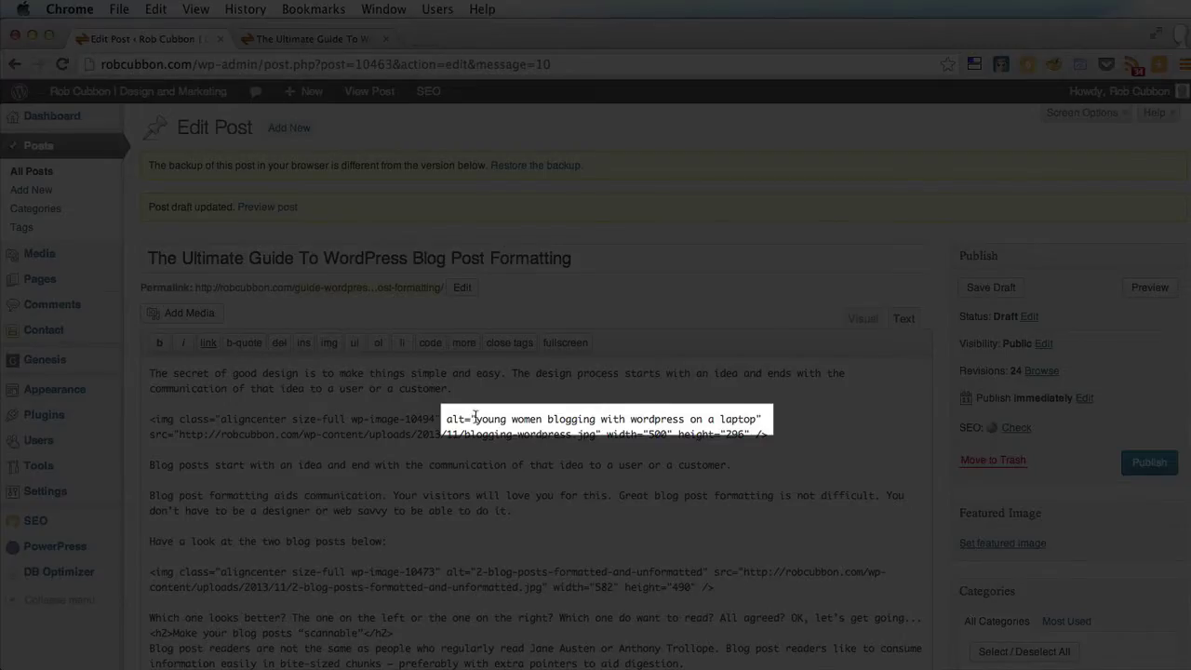
drag(476, 418, 761, 419)
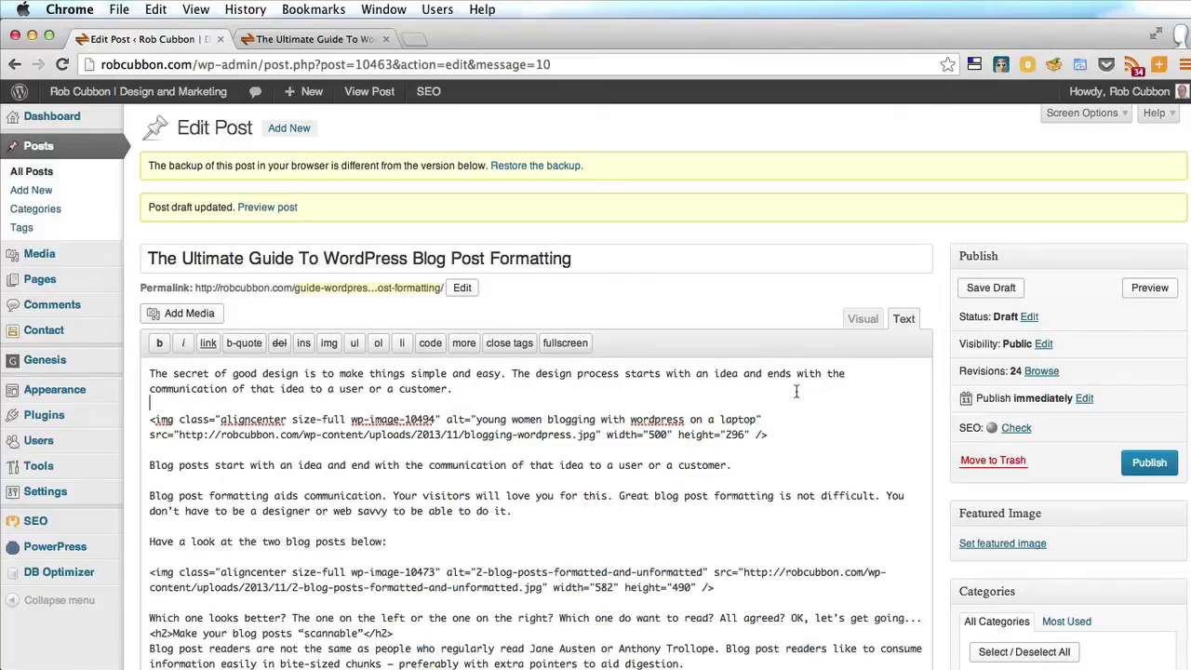
click(729, 405)
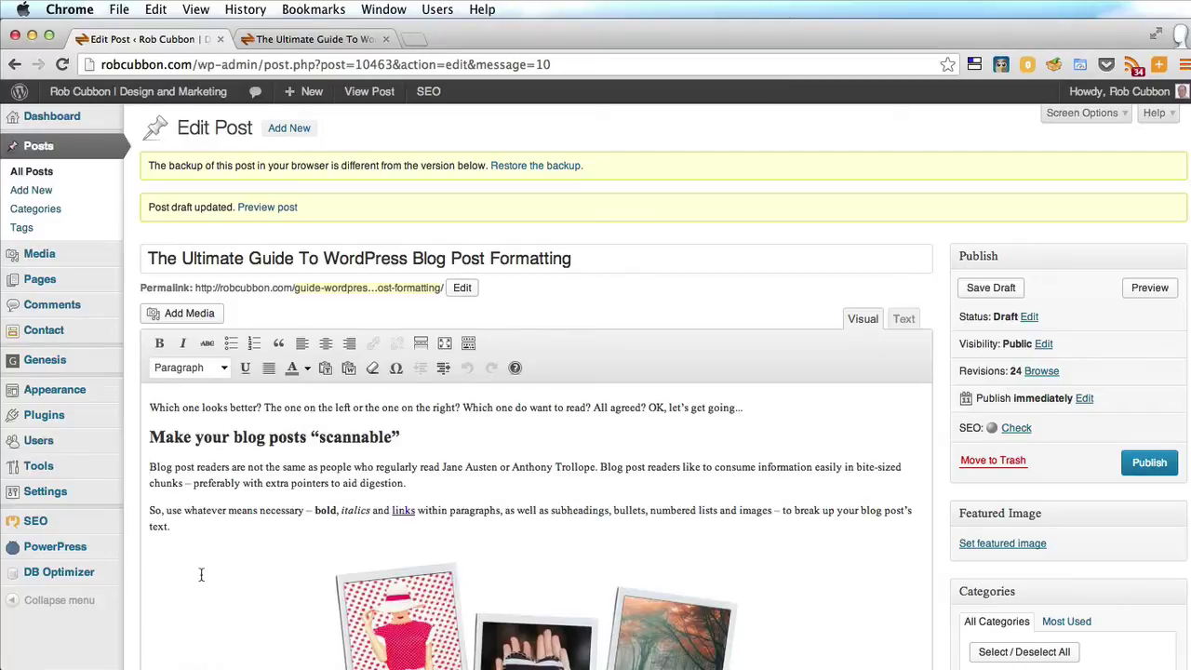
Step: Place the cursor before 'Blog post readers…' and bring up the Insert Media dialog
click(154, 475)
click(183, 319)
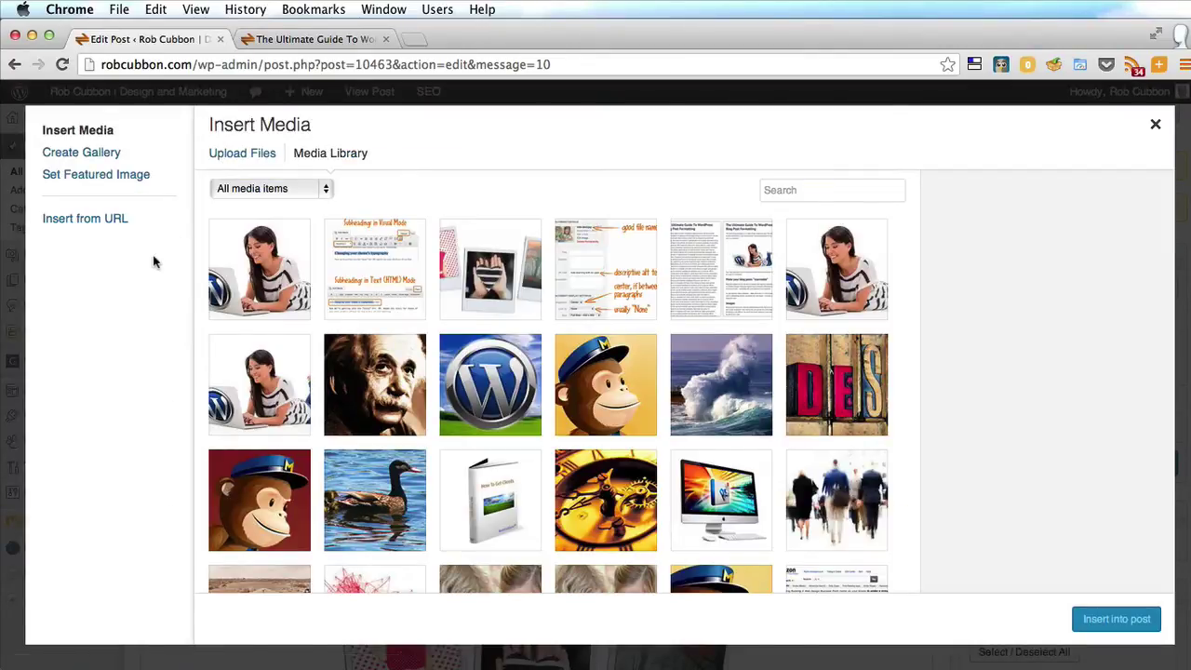
Step: Upload the portrait photo from the computer to the media library
click(236, 159)
click(725, 409)
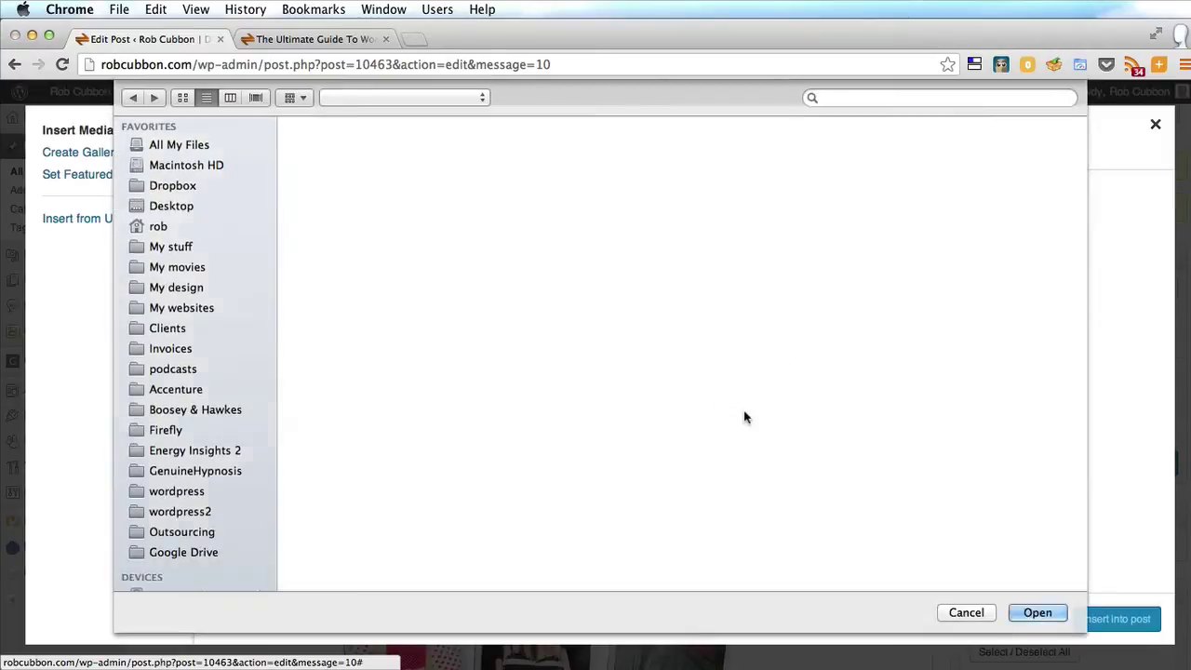
click(1038, 612)
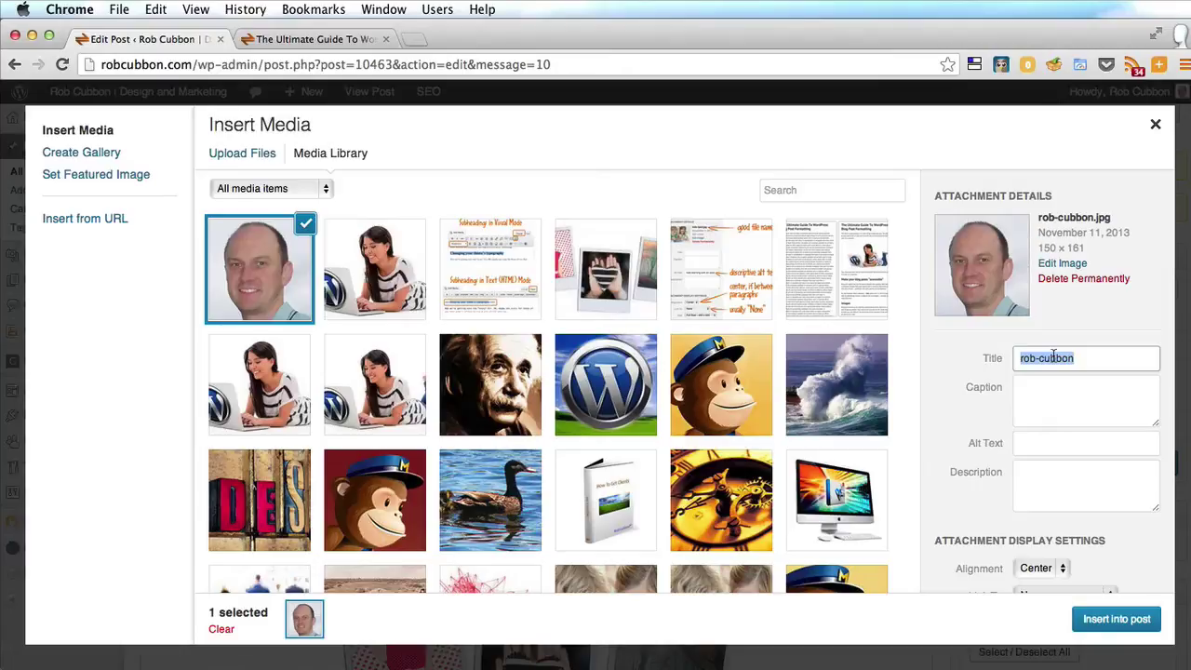
Step: Move the portrait's title into its alt text, replacing the hyphen with a space
key(super+x)
click(1039, 443)
key(super+v)
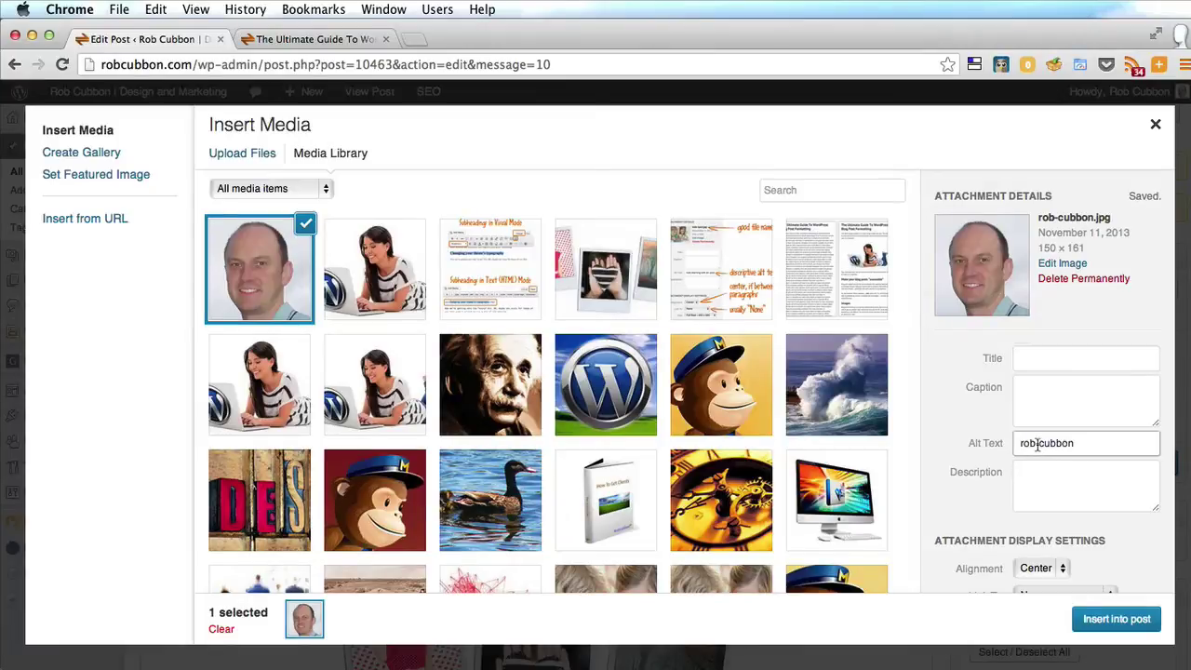
click(1043, 443)
key(BackSpace)
Step: Set the portrait's alignment to Left
scroll(962, 490, down, 1)
scroll(968, 489, down, 2)
click(1042, 504)
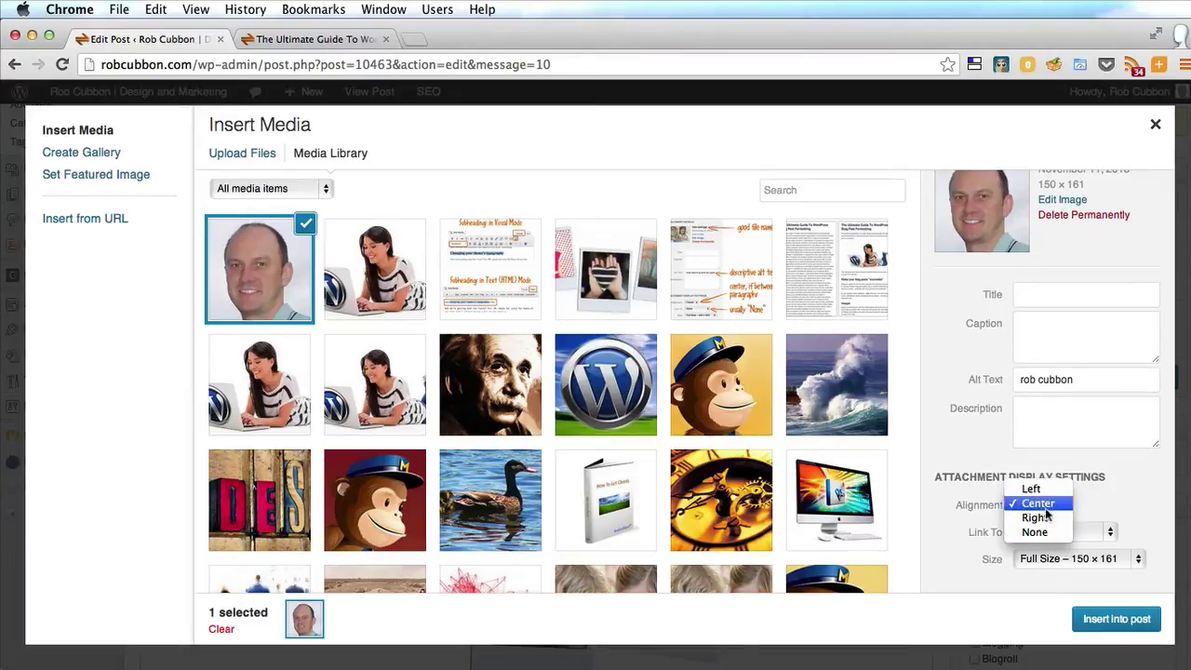
click(1030, 488)
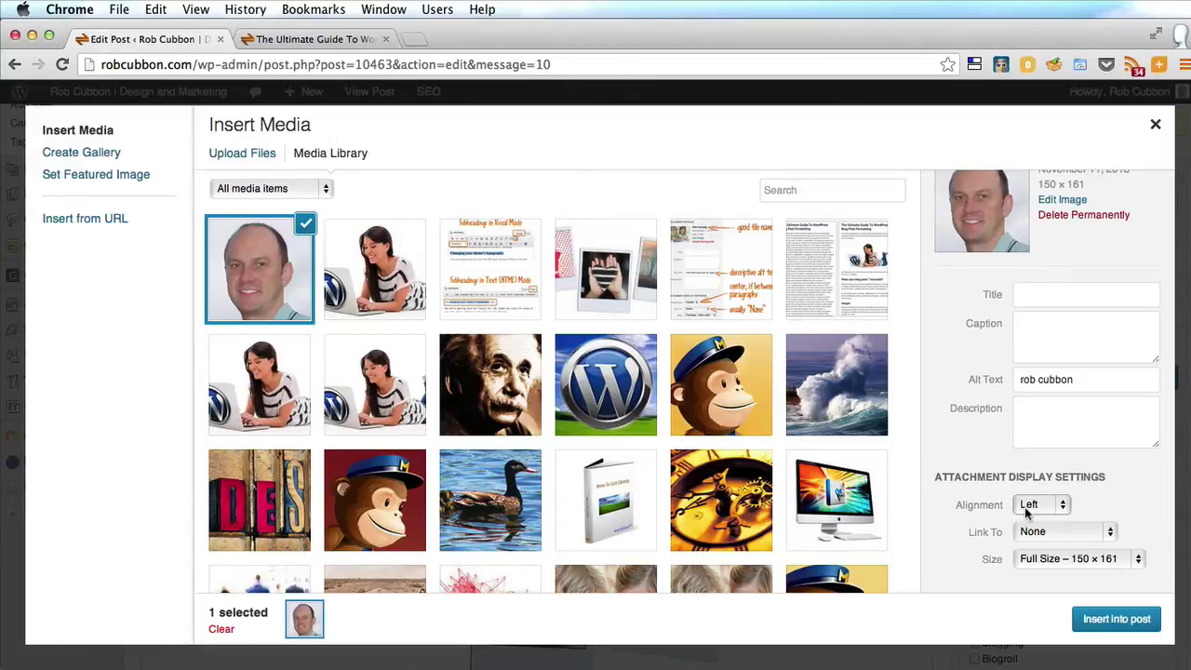
click(1026, 512)
Step: Insert the Left-aligned 150 × 161 portrait and check it beside the 'Blog post readers' paragraph
click(926, 517)
click(1088, 622)
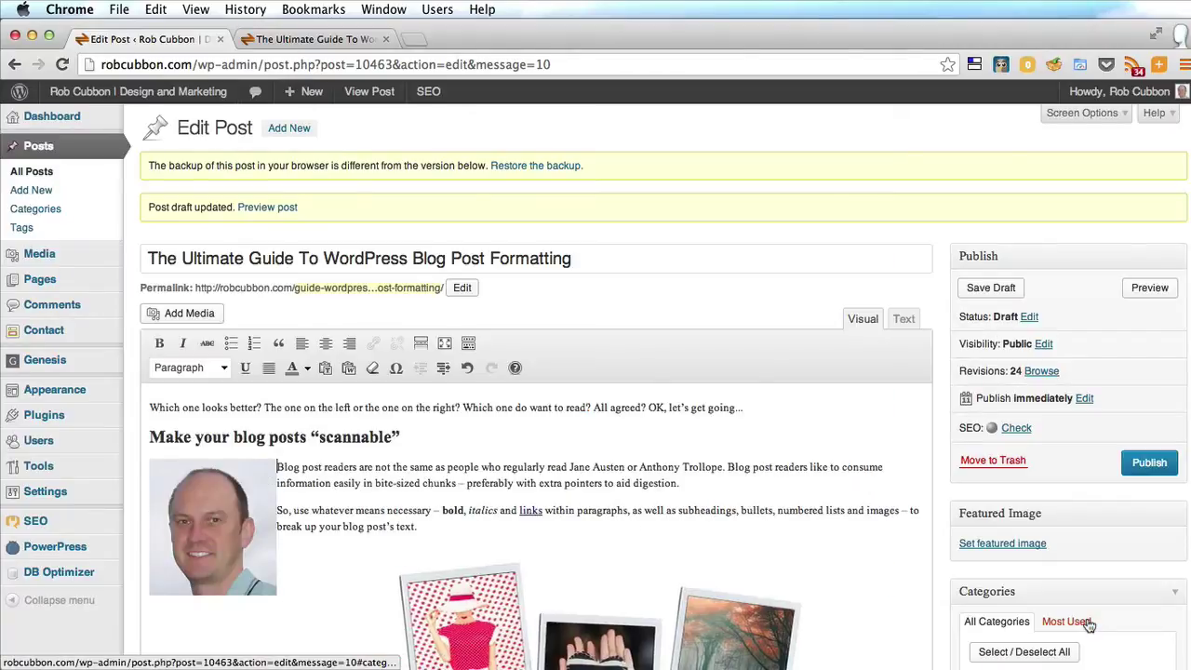
scroll(321, 510, down, 1)
scroll(321, 510, up, 1)
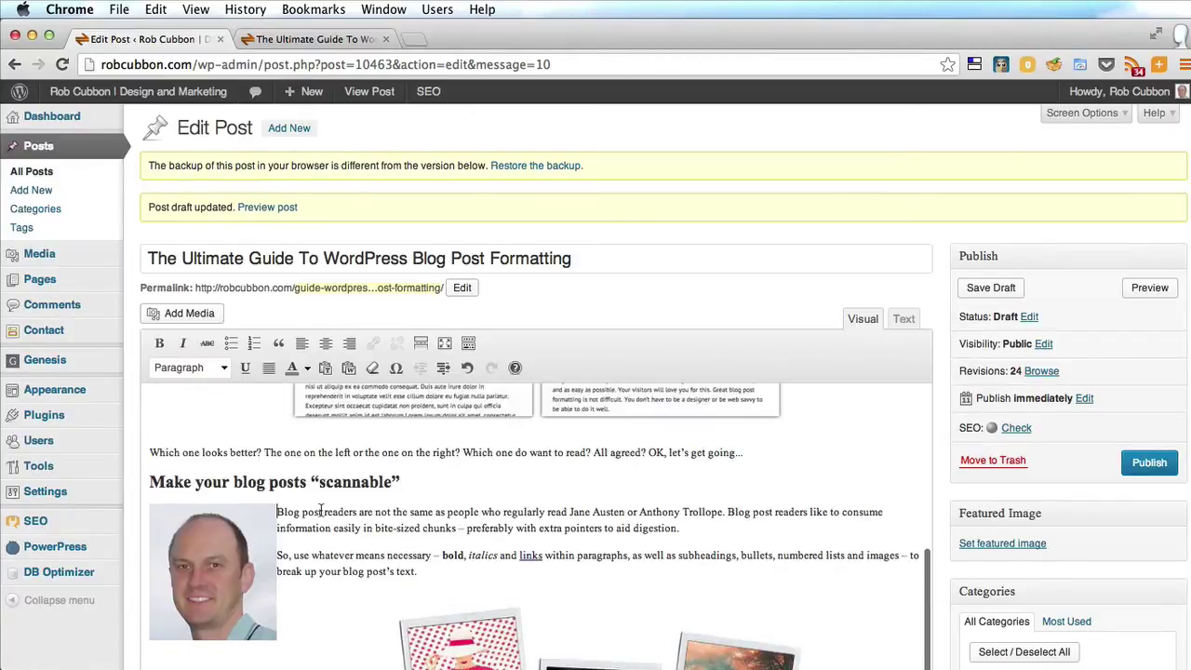
scroll(321, 510, down, 3)
scroll(320, 510, down, 2)
scroll(321, 510, up, 3)
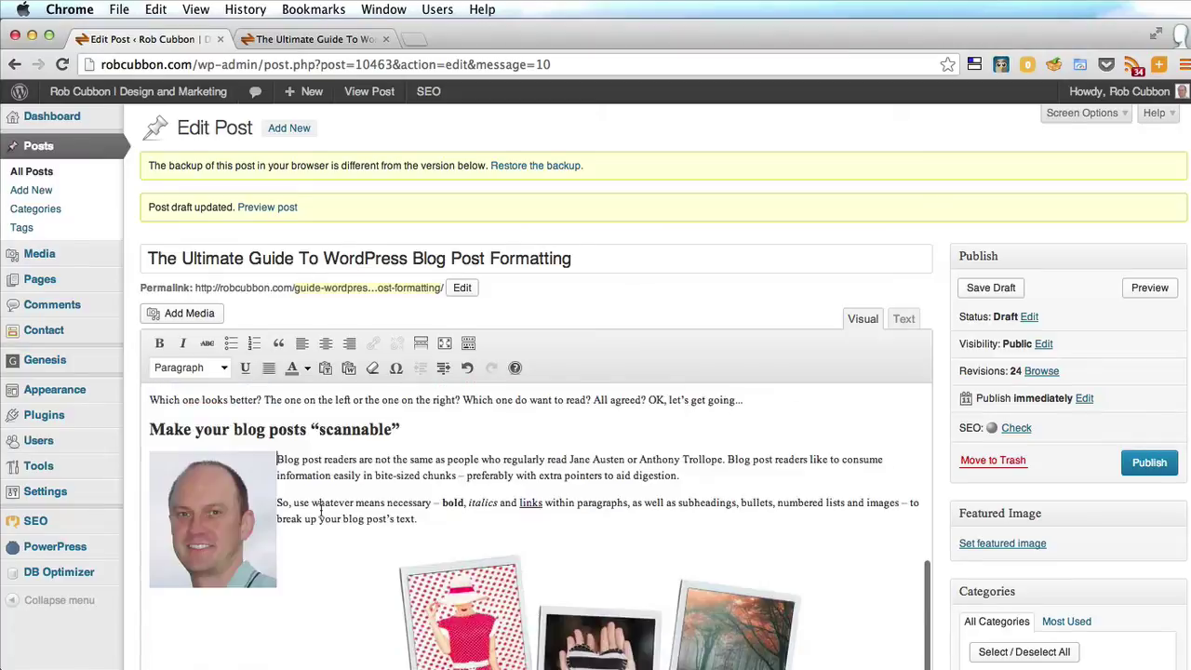
Step: Save the draft and check the left-floated headshot in the preview tab
click(972, 290)
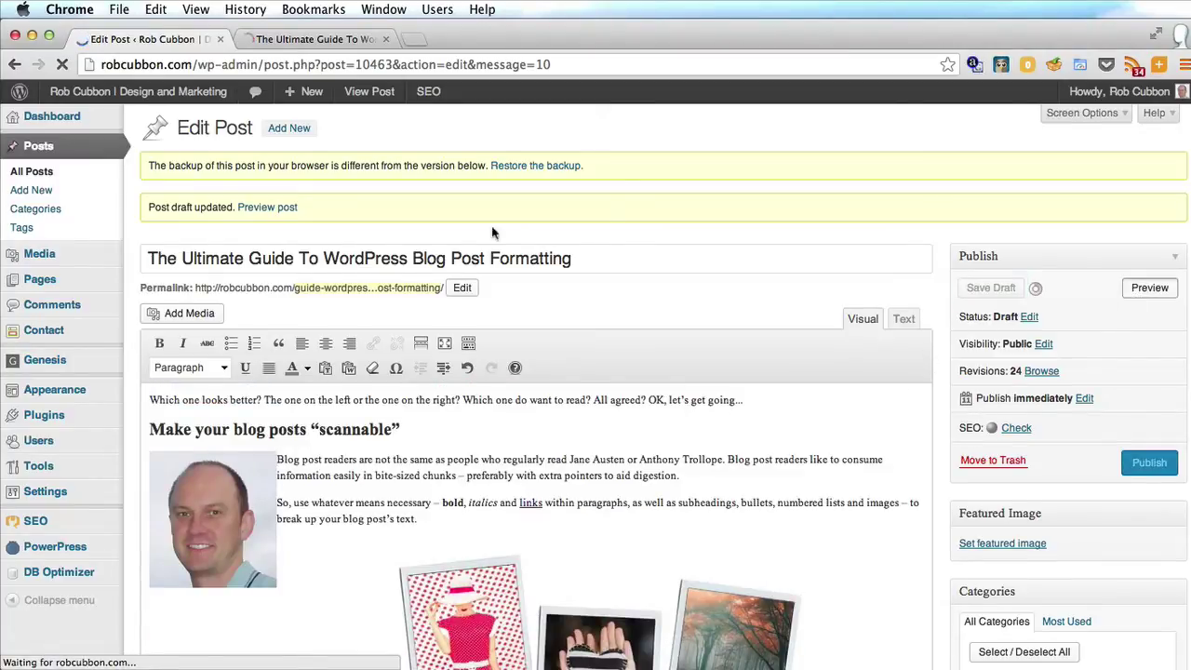
click(248, 45)
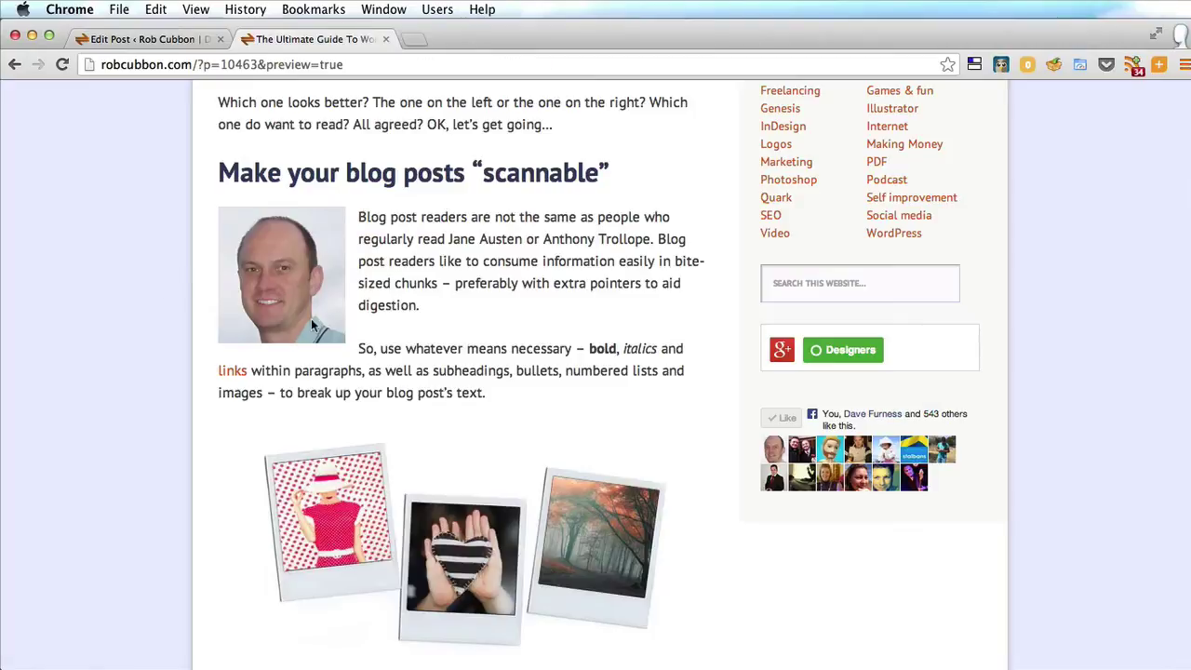
scroll(311, 335, up, 2)
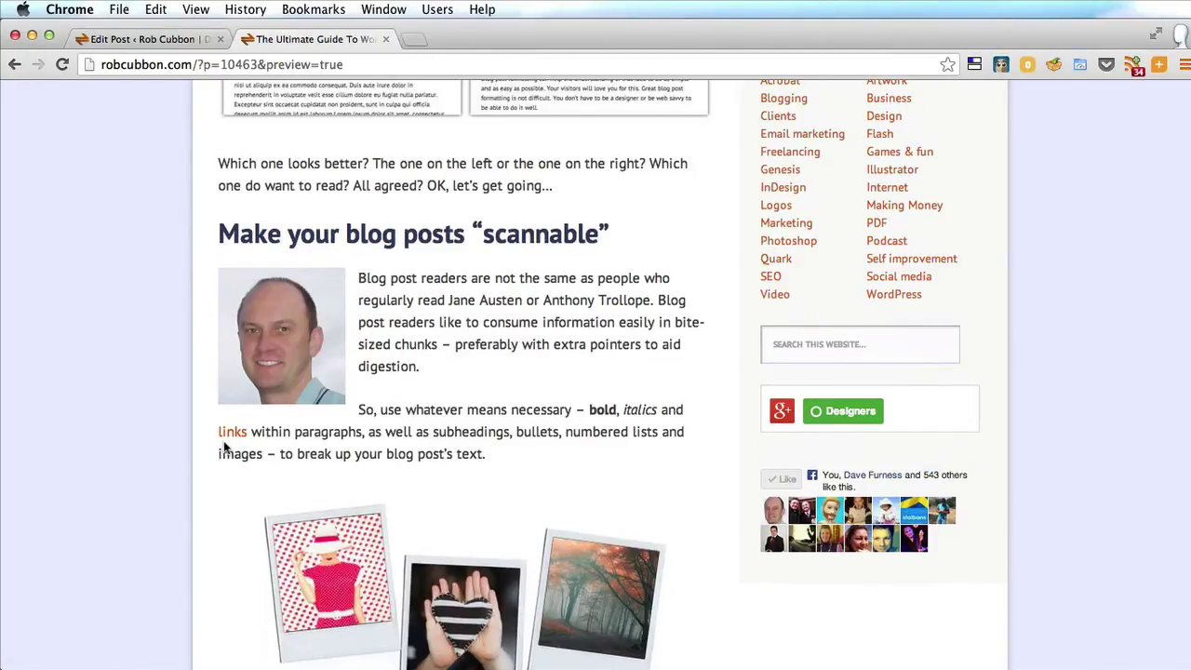
scroll(223, 447, up, 10)
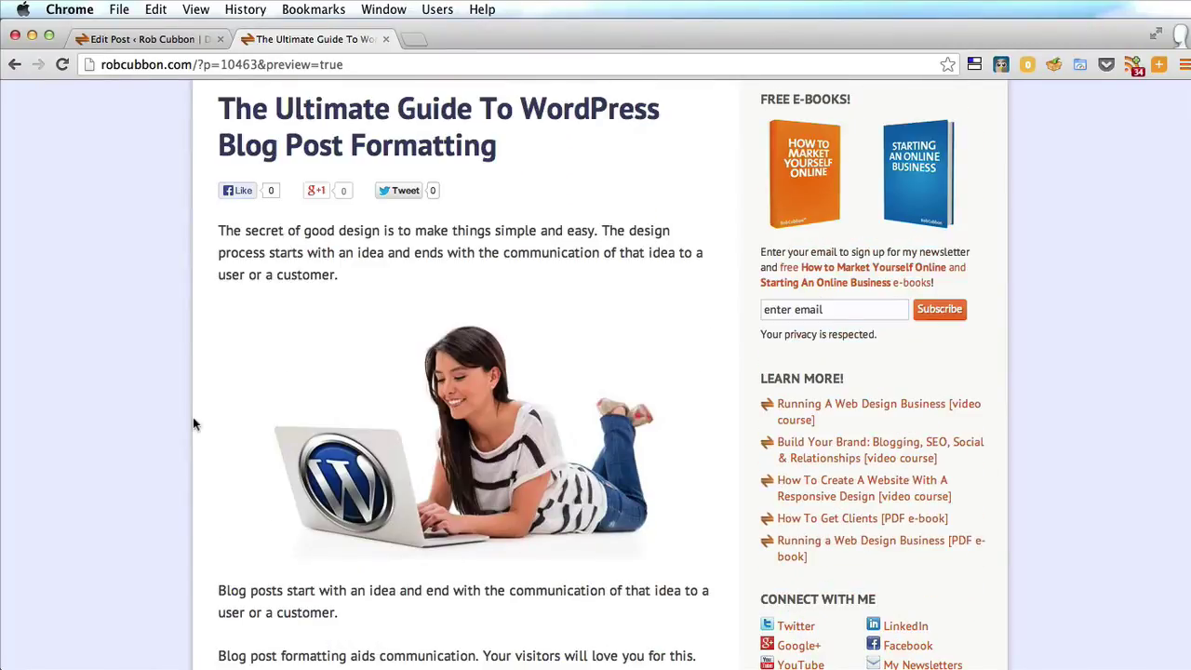